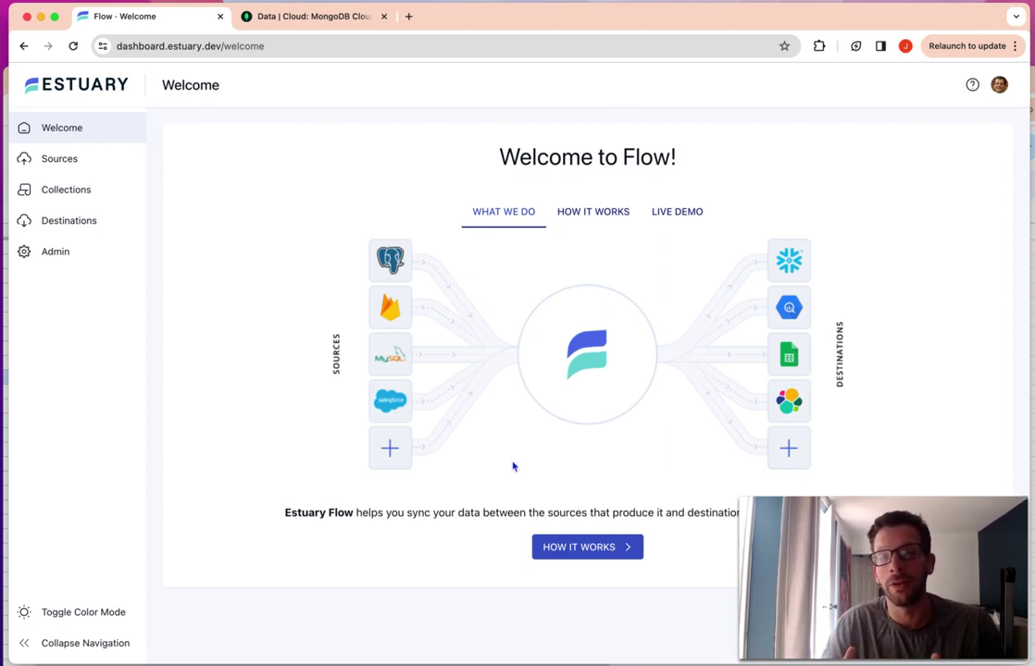
Switch to MongoDB Atlas and examine the documents in sample_mflix.comments, including the first document's house_ratings array
{"action": "left_click", "coordinate": [335, 20]}
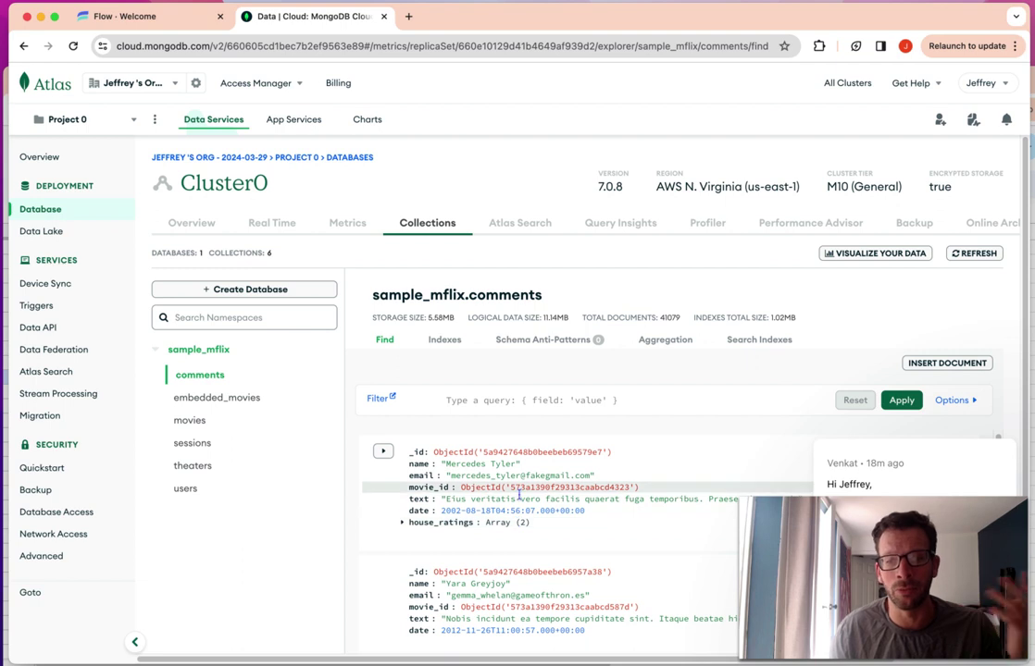
{"action": "scroll", "coordinate": [554, 565], "scroll_direction": "down", "scroll_amount": 1}
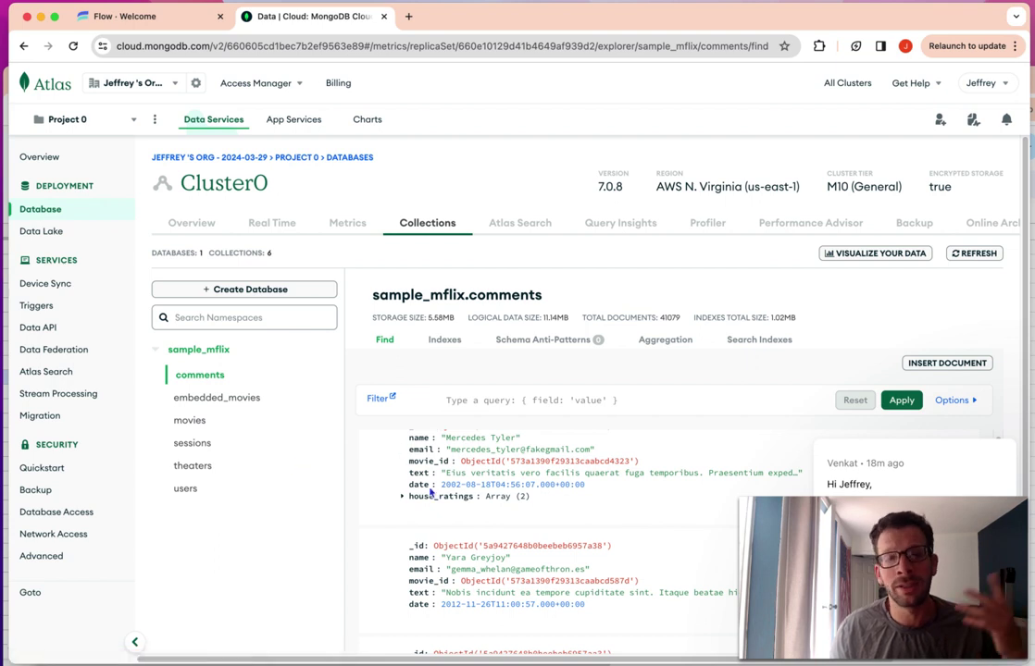
{"action": "left_click", "coordinate": [402, 497]}
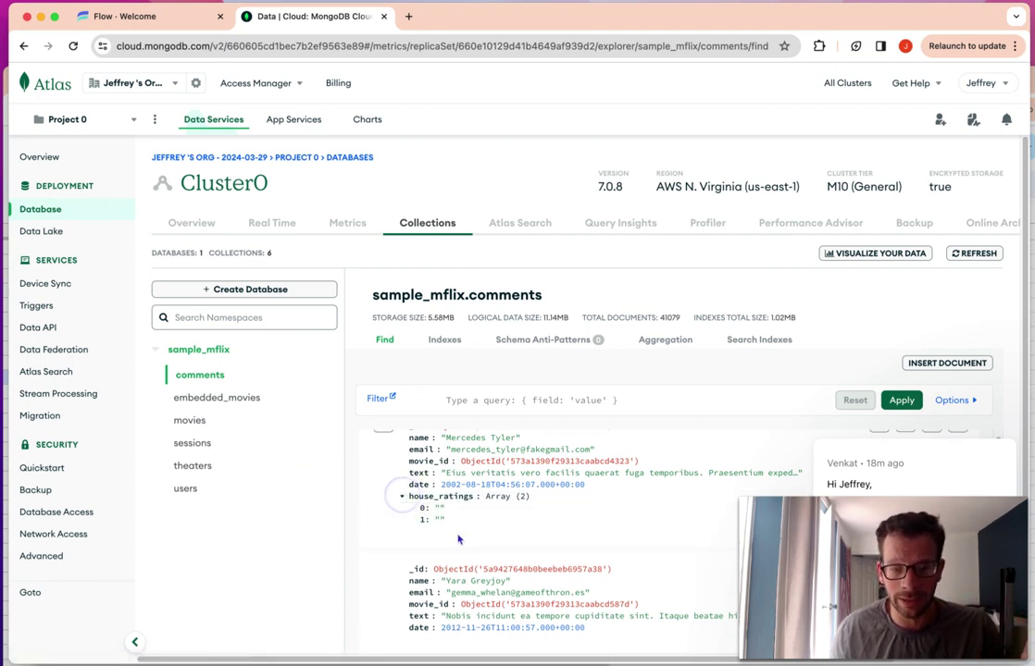
{"action": "scroll", "coordinate": [459, 519], "scroll_direction": "down", "scroll_amount": 8}
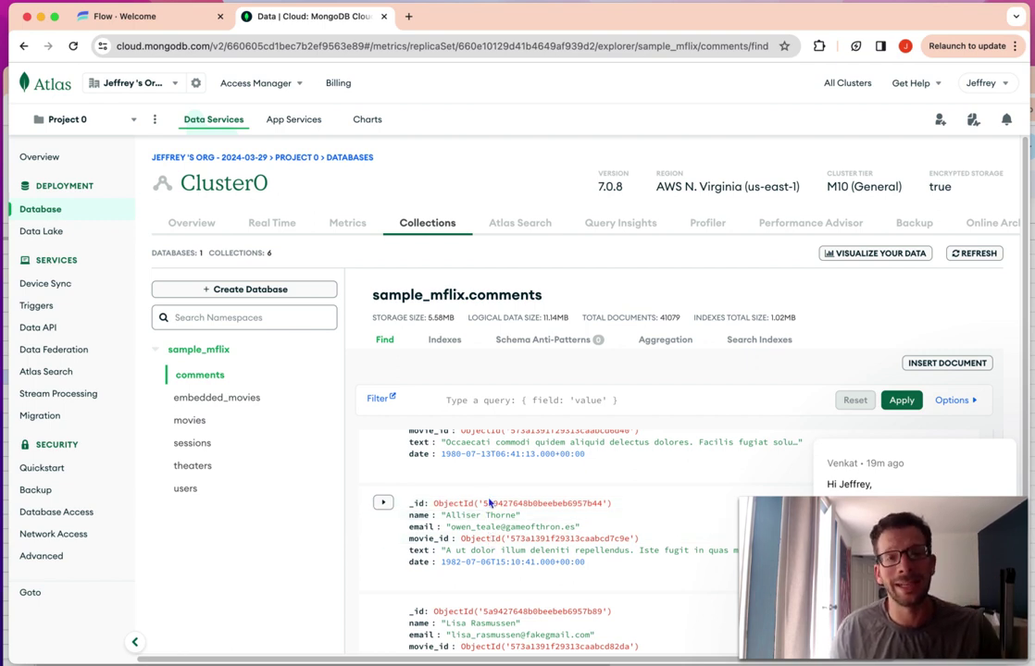
{"action": "left_click", "coordinate": [476, 411]}
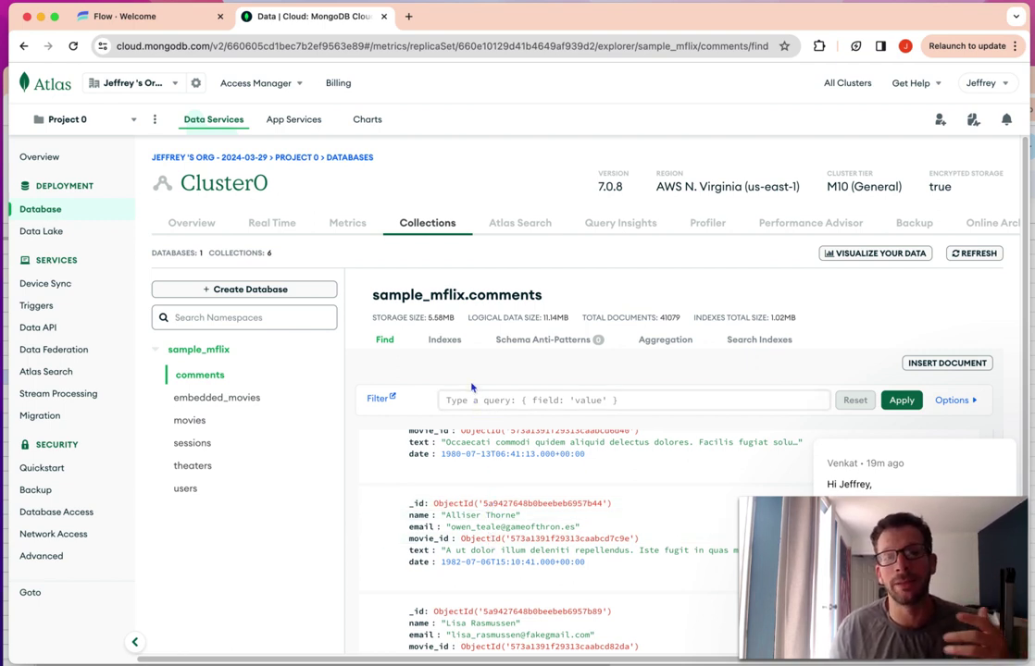
Switch to Estuary Flow and open a new capture form for the MongoDB connector to view its required fields
{"action": "left_click", "coordinate": [165, 28]}
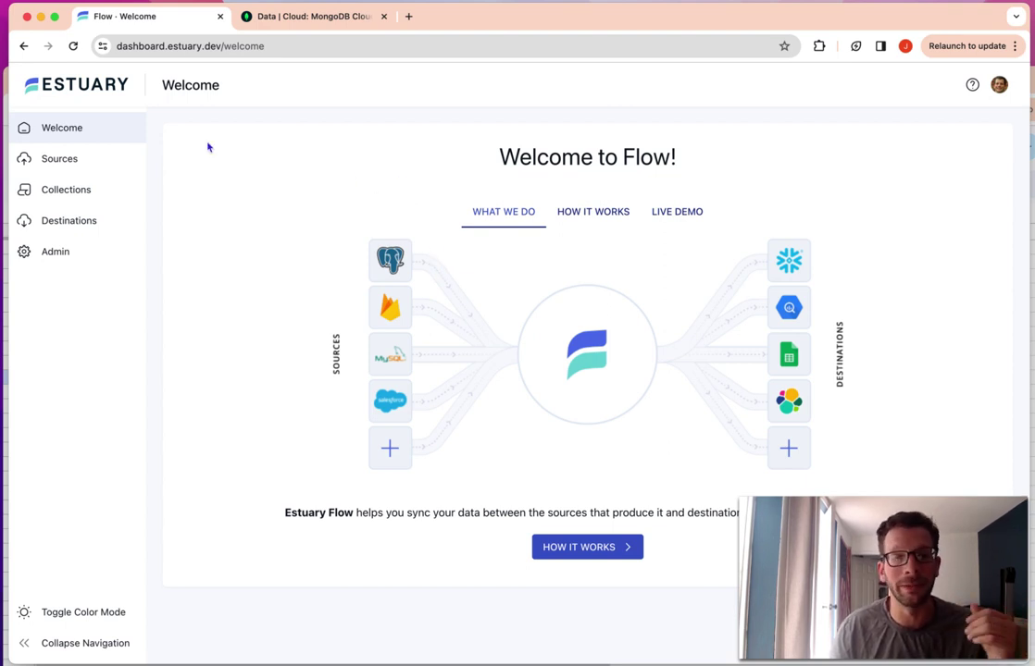
{"action": "left_click", "coordinate": [109, 159]}
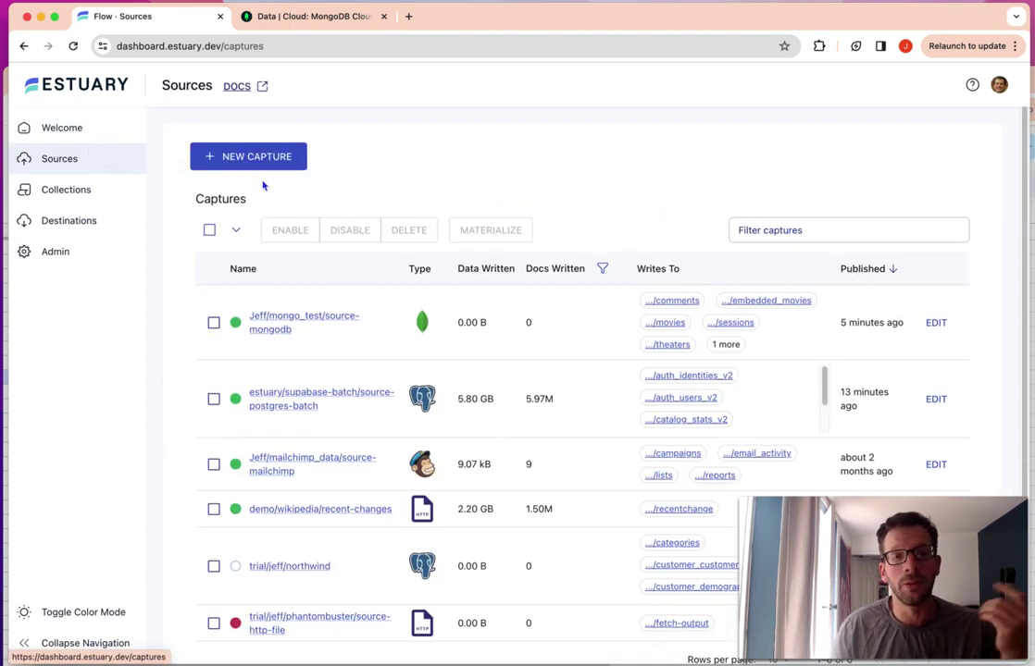
{"action": "left_click", "coordinate": [261, 160]}
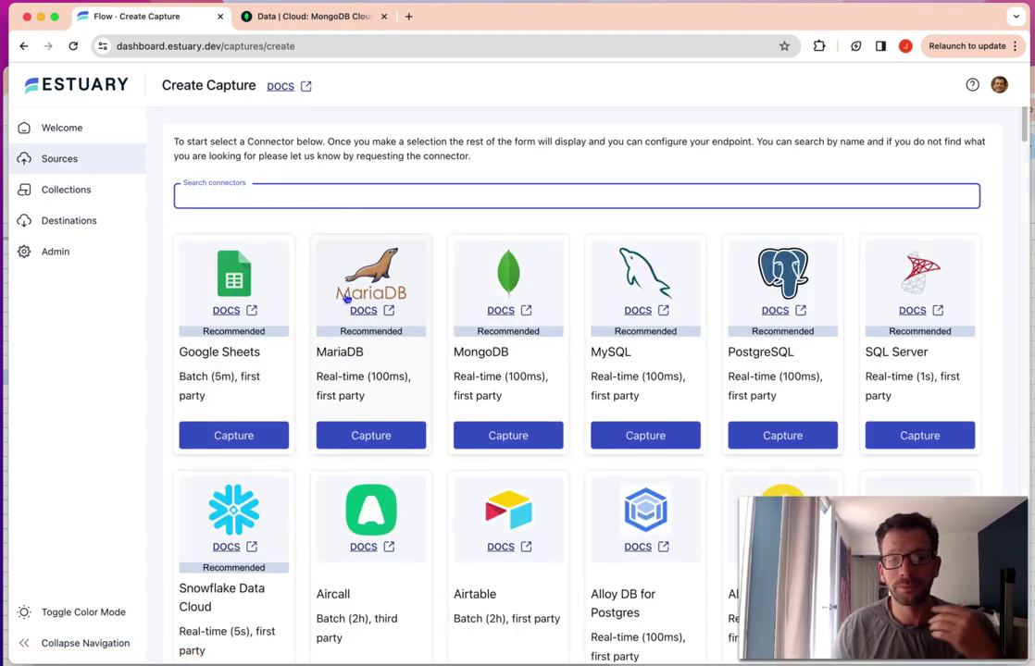
{"action": "left_click", "coordinate": [508, 436]}
{"action": "scroll", "coordinate": [366, 444], "scroll_direction": "down", "scroll_amount": 3}
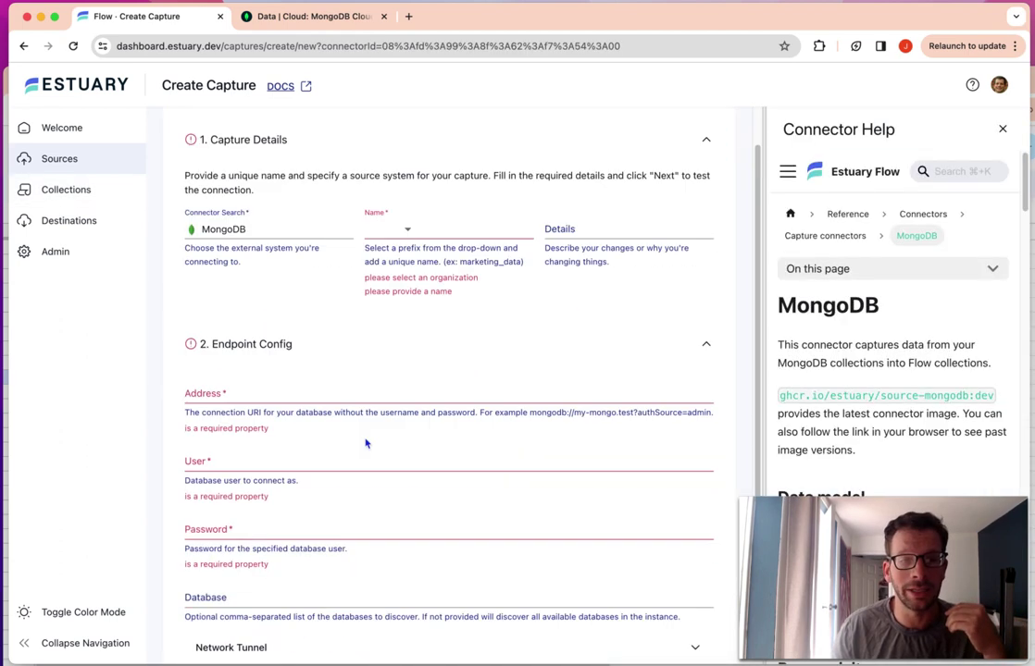
Open the existing mongo_test/source-mongodb capture for editing and expand its capture details and endpoint configuration
{"action": "left_click", "coordinate": [88, 160]}
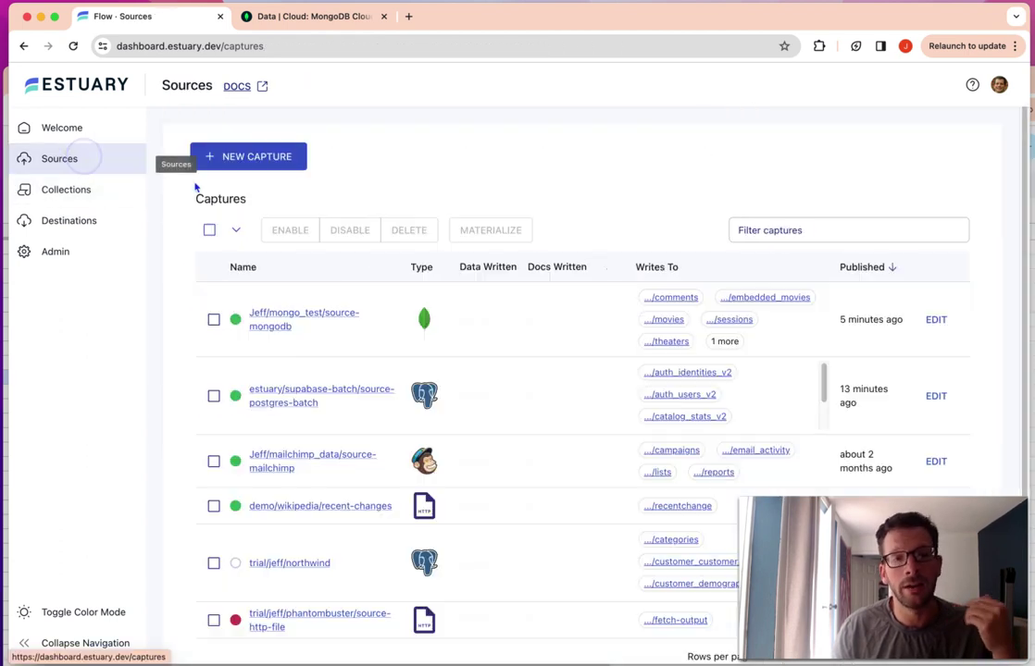
{"action": "left_click", "coordinate": [304, 317]}
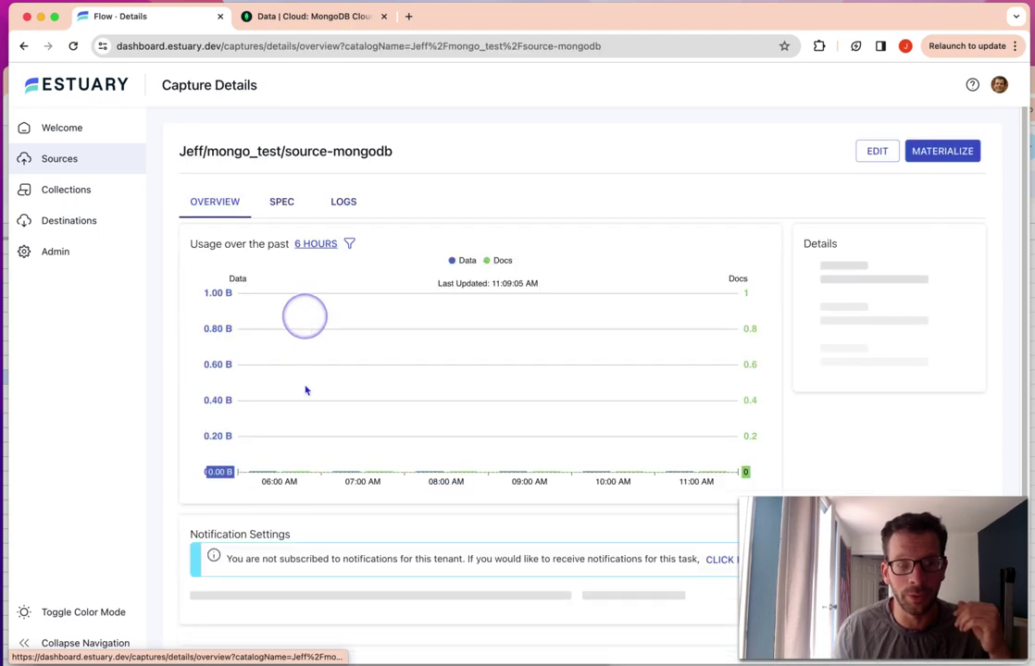
{"action": "left_click", "coordinate": [859, 154]}
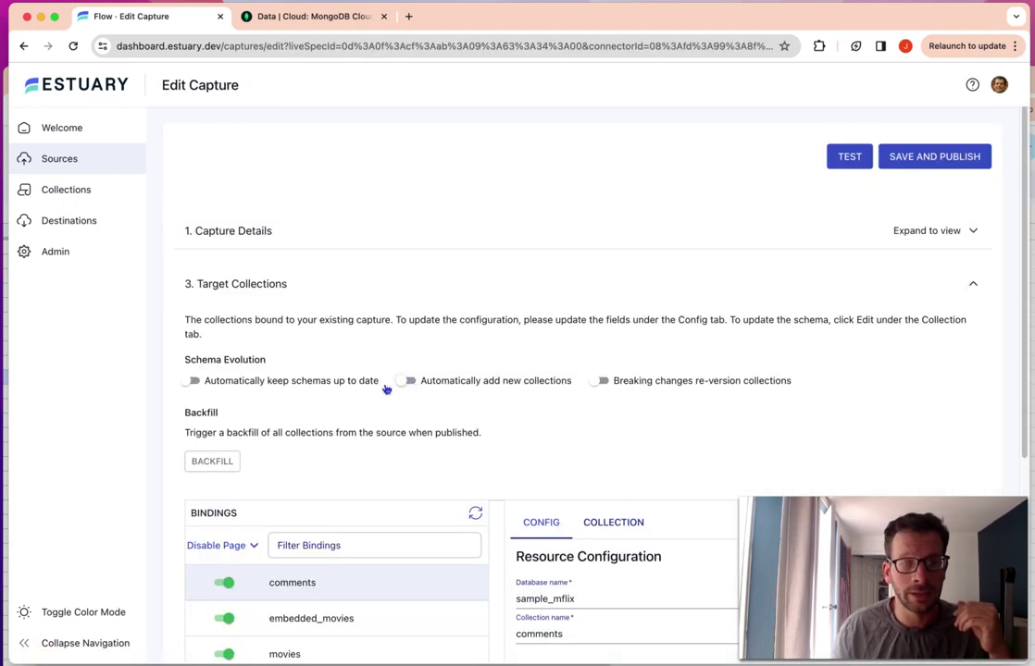
{"action": "scroll", "coordinate": [334, 333], "scroll_direction": "down", "scroll_amount": 2}
{"action": "scroll", "coordinate": [332, 334], "scroll_direction": "up", "scroll_amount": 5}
{"action": "left_click", "coordinate": [273, 233]}
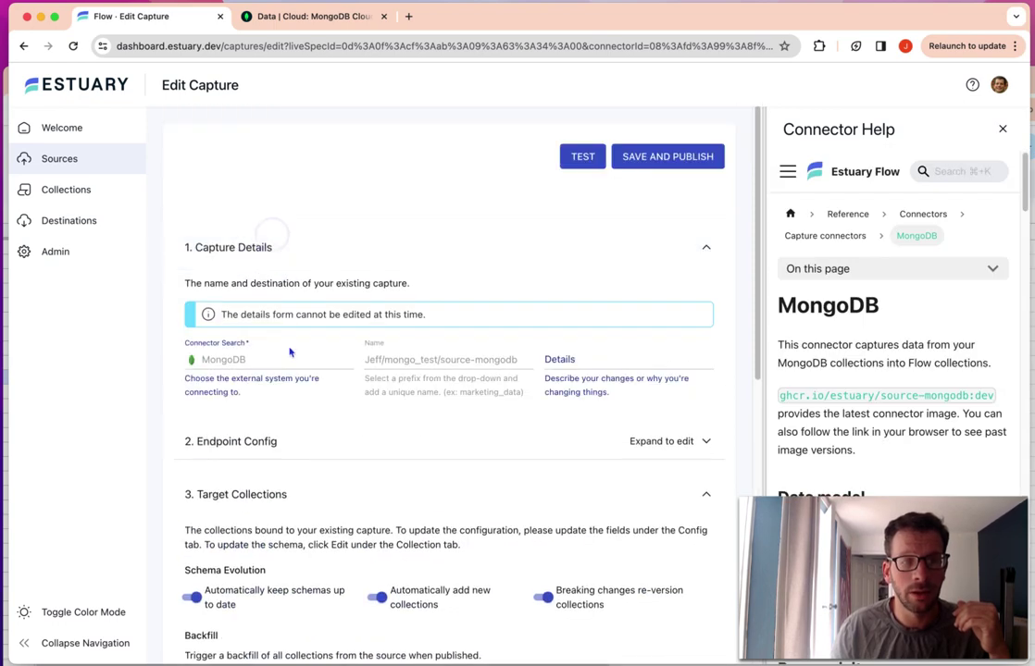
{"action": "left_click", "coordinate": [297, 442]}
{"action": "scroll", "coordinate": [389, 445], "scroll_direction": "down", "scroll_amount": 2}
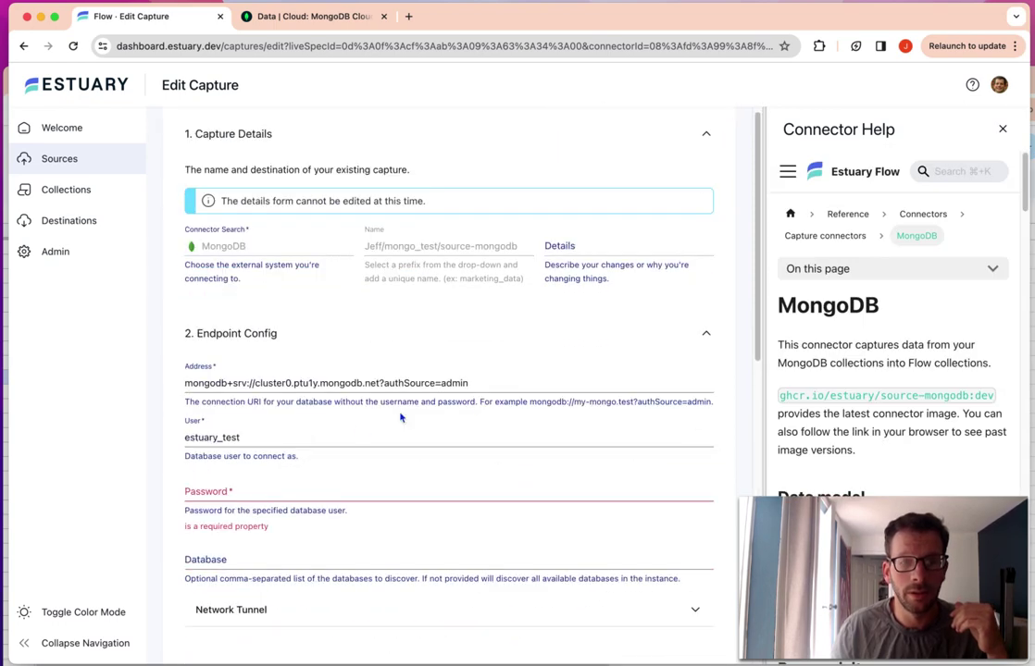
Review the address, user and password fields in the capture's endpoint configuration
{"action": "left_click_drag", "start_coordinate": [489, 393], "coordinate": [144, 381]}
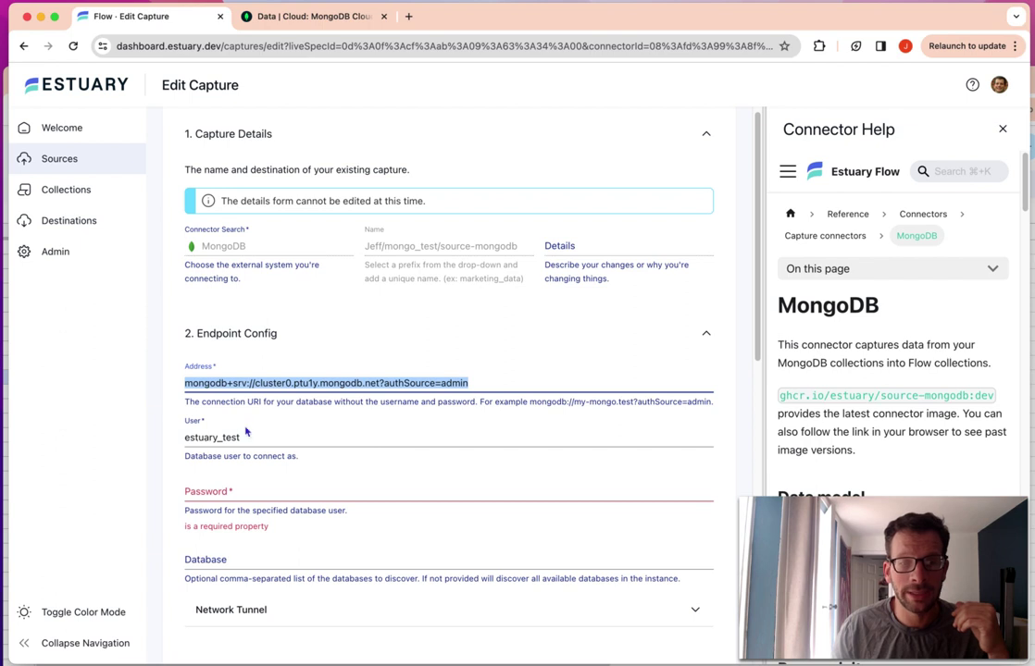
{"action": "left_click_drag", "start_coordinate": [248, 437], "coordinate": [178, 442]}
{"action": "left_click", "coordinate": [244, 490]}
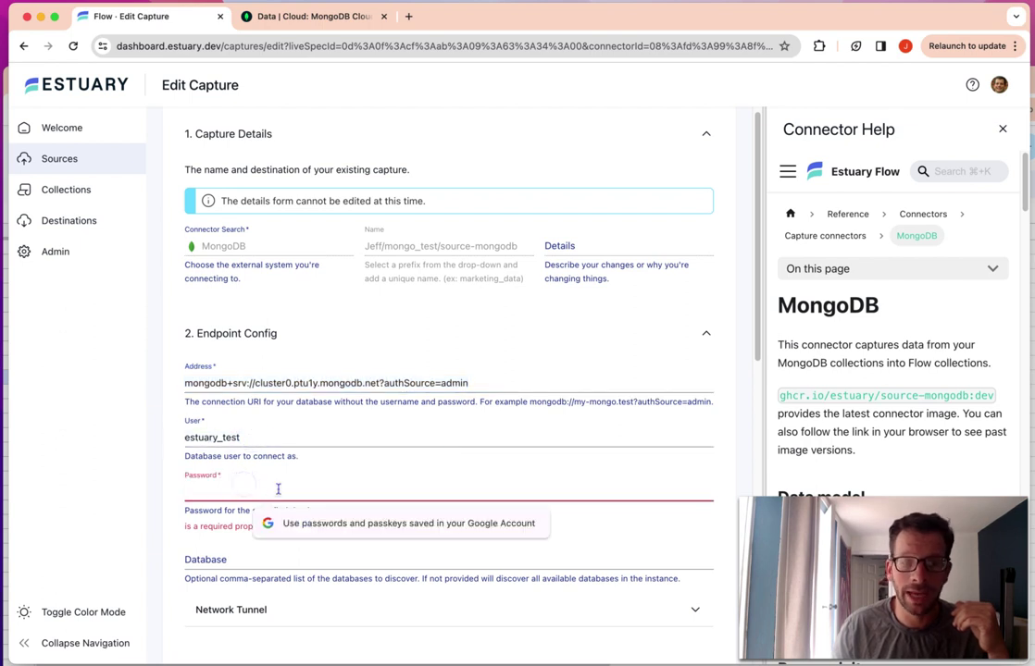
Read the MongoDB connector help on credentials, read access and database user creation
{"action": "scroll", "coordinate": [935, 479], "scroll_direction": "down", "scroll_amount": 10}
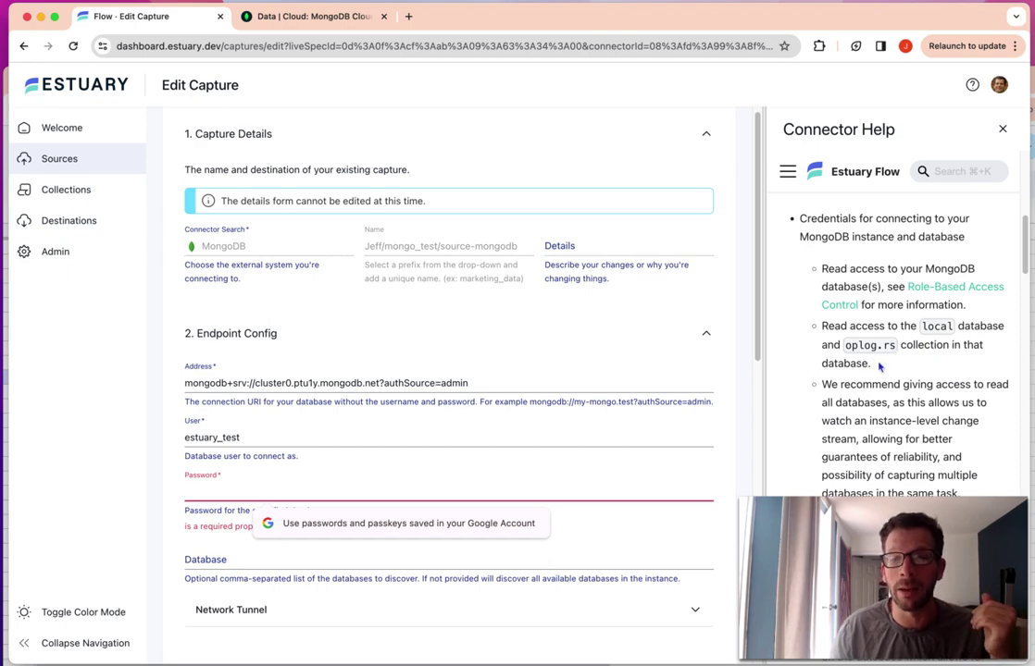
{"action": "scroll", "coordinate": [906, 399], "scroll_direction": "down", "scroll_amount": 3}
{"action": "scroll", "coordinate": [906, 399], "scroll_direction": "down", "scroll_amount": 10}
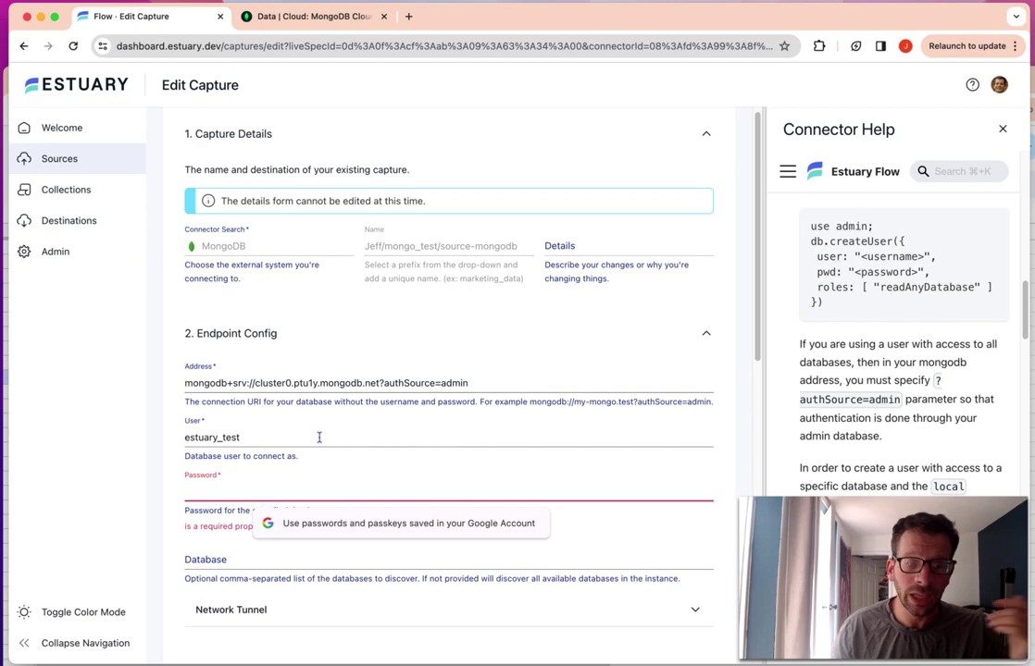
Examine the authSource=admin parameter in the MongoDB connection address and the remaining endpoint options
{"action": "scroll", "coordinate": [372, 340], "scroll_direction": "down", "scroll_amount": 2}
{"action": "scroll", "coordinate": [372, 340], "scroll_direction": "up", "scroll_amount": 4}
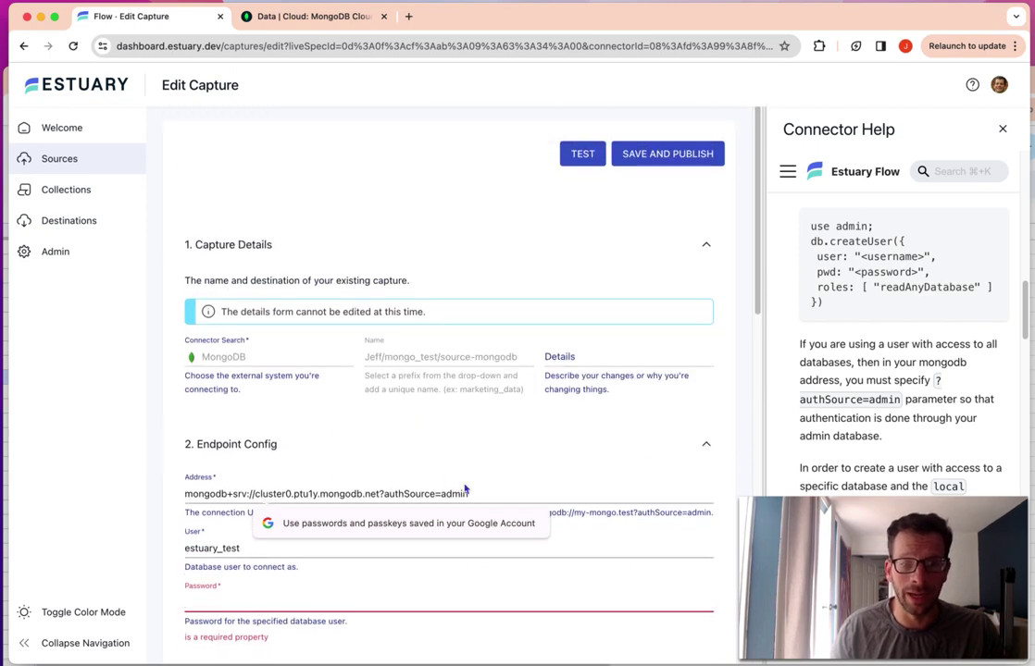
{"action": "left_click", "coordinate": [468, 493]}
{"action": "left_click_drag", "start_coordinate": [470, 493], "coordinate": [386, 492]}
{"action": "scroll", "coordinate": [422, 475], "scroll_direction": "down", "scroll_amount": 9}
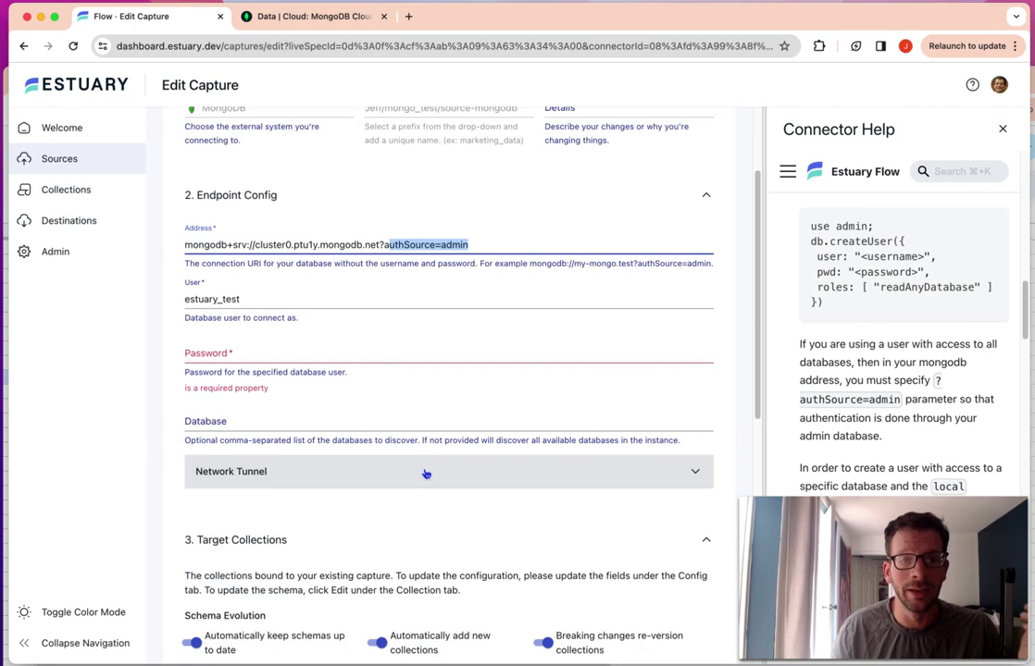
{"action": "scroll", "coordinate": [419, 466], "scroll_direction": "up", "scroll_amount": 9}
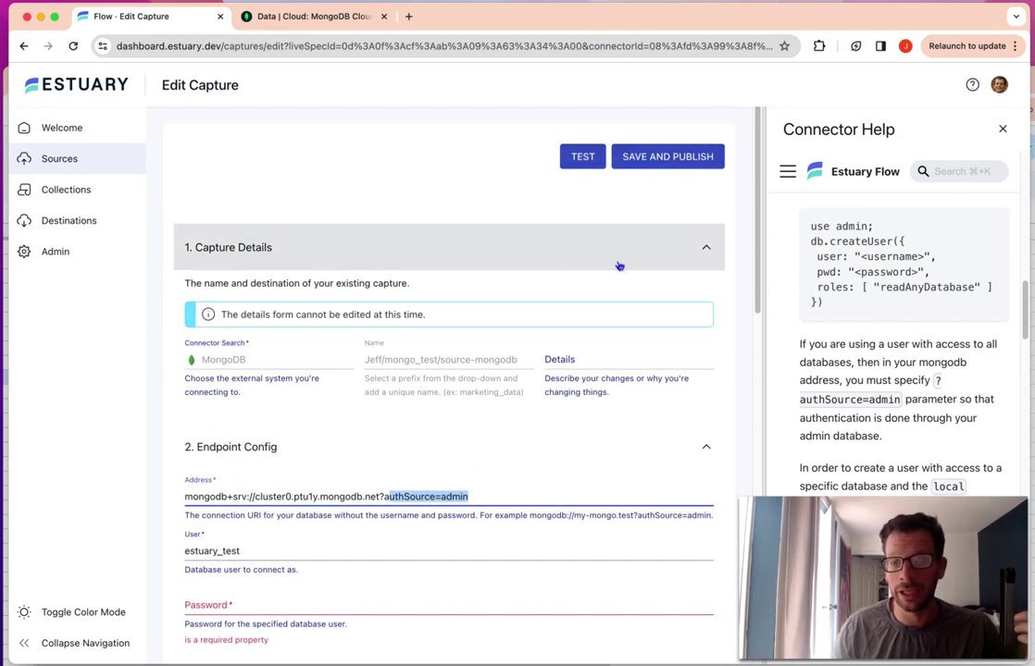
Review the target collections' schema evolution options and the resource configuration of the users and sessions bindings
{"action": "scroll", "coordinate": [724, 343], "scroll_direction": "down", "scroll_amount": 9}
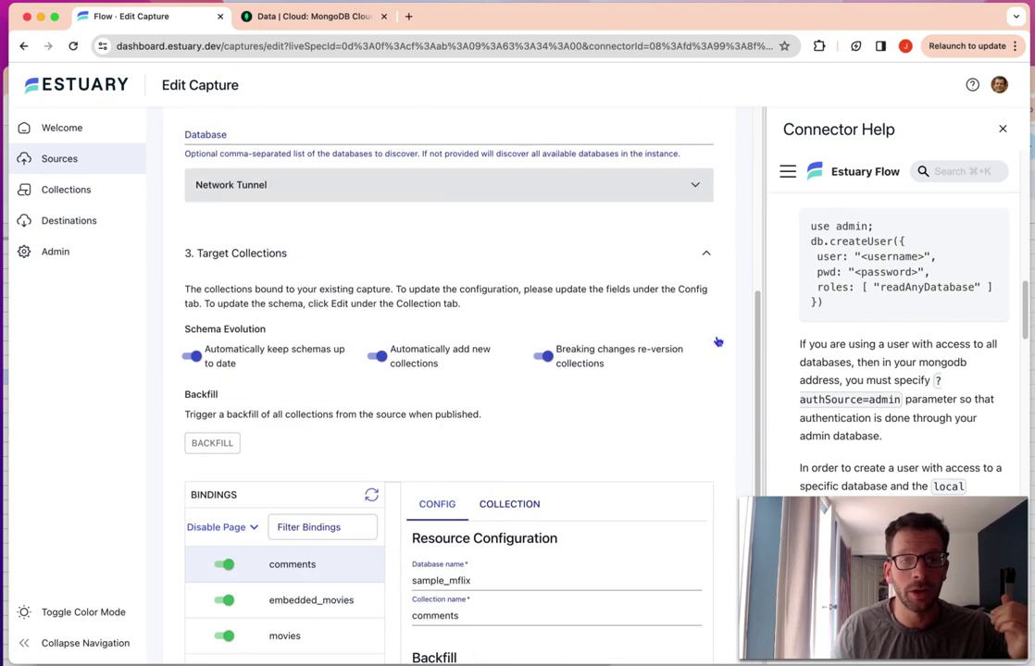
{"action": "scroll", "coordinate": [706, 344], "scroll_direction": "down", "scroll_amount": 2}
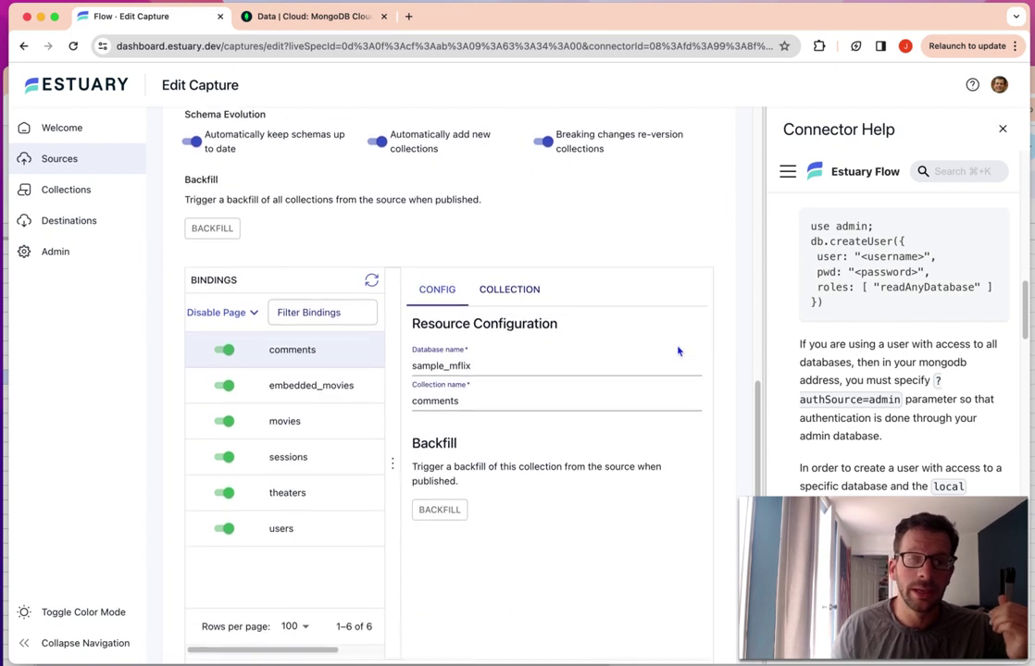
{"action": "left_click", "coordinate": [315, 525]}
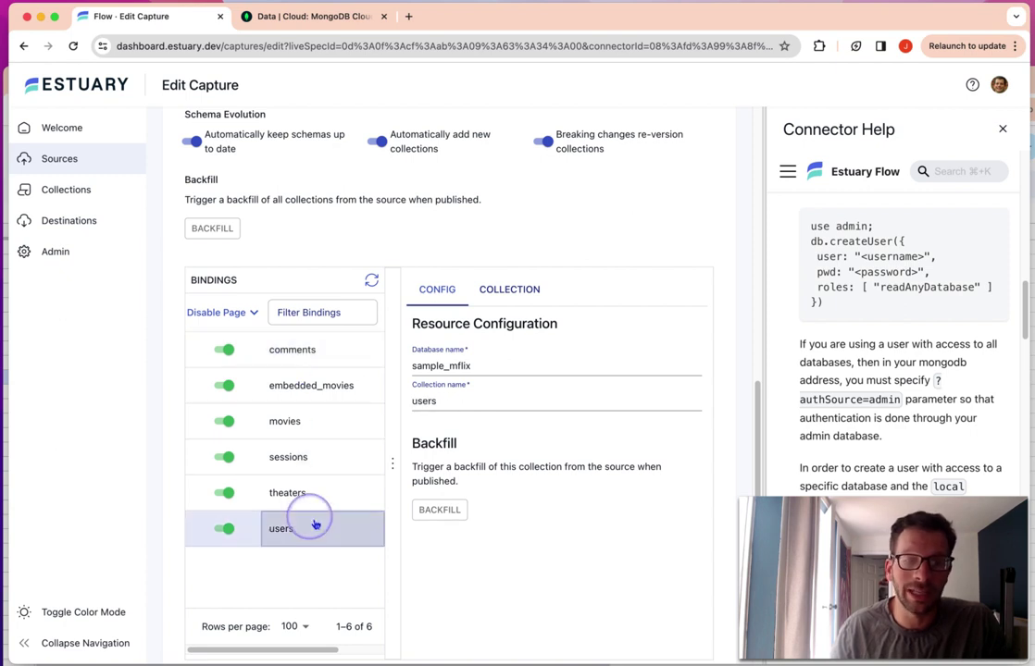
{"action": "left_click", "coordinate": [310, 467]}
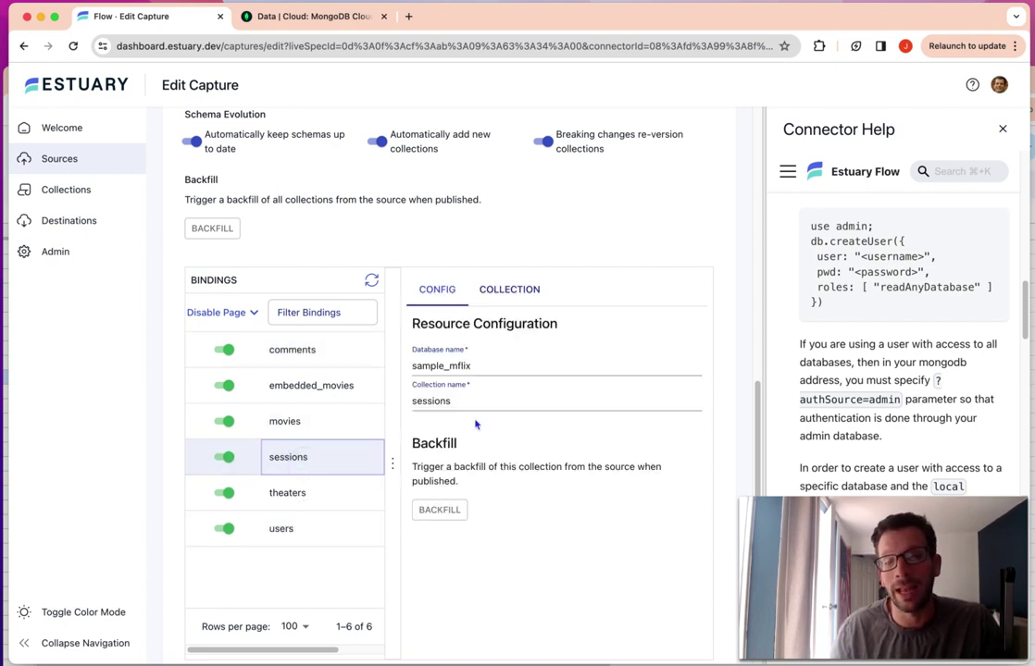
Save and publish the MongoDB capture
{"action": "scroll", "coordinate": [442, 366], "scroll_direction": "up", "scroll_amount": 3}
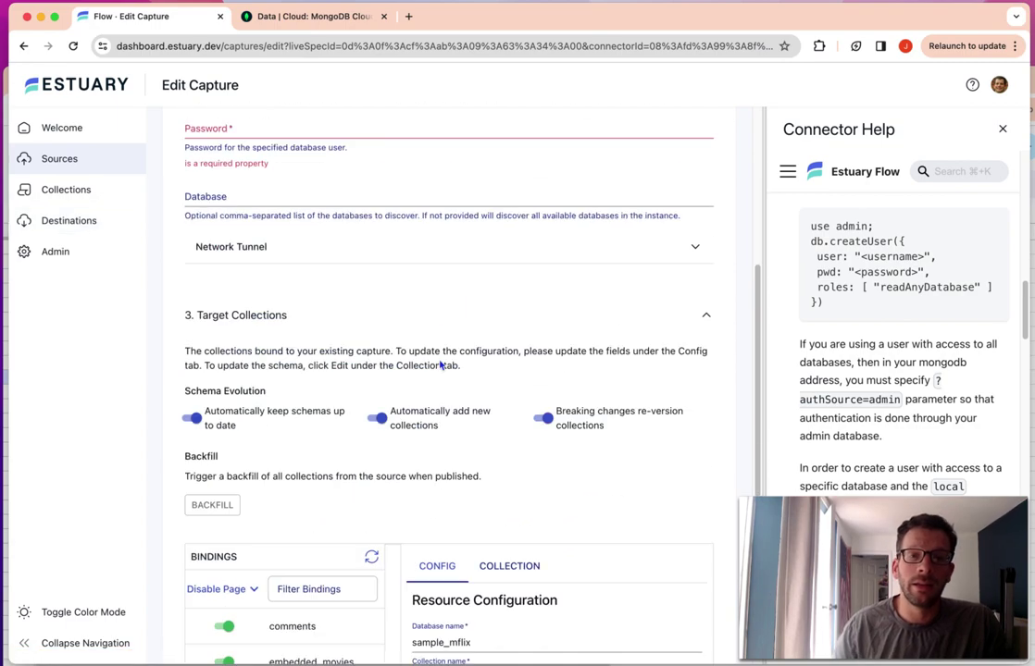
{"action": "scroll", "coordinate": [442, 366], "scroll_direction": "up", "scroll_amount": 5}
{"action": "left_click", "coordinate": [643, 157]}
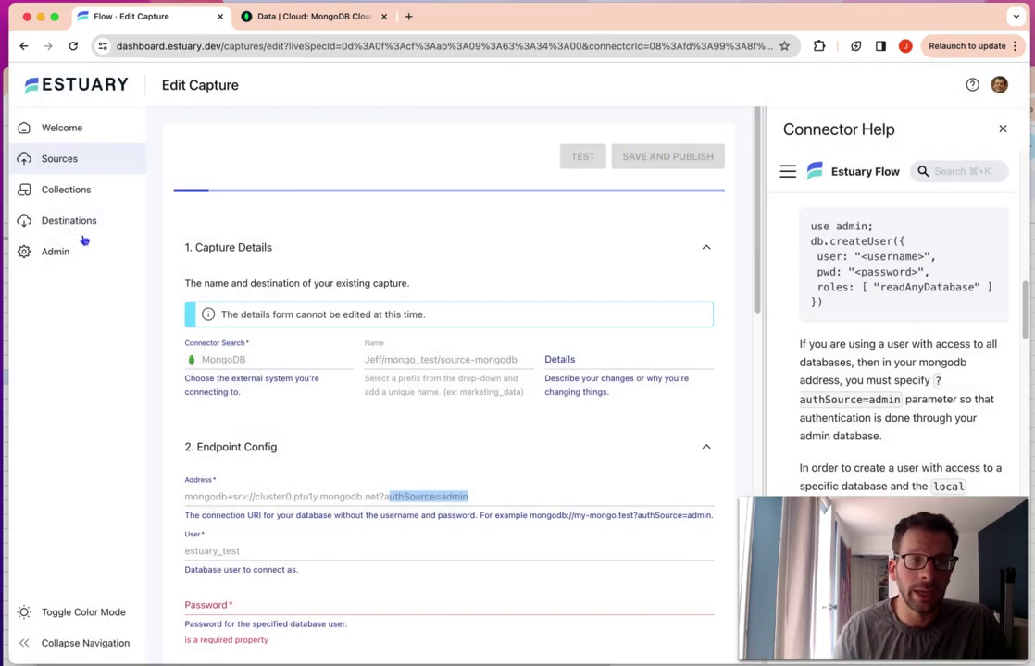
View the captured collections and start a new materialization, browsing the available destination connectors
{"action": "left_click", "coordinate": [67, 197]}
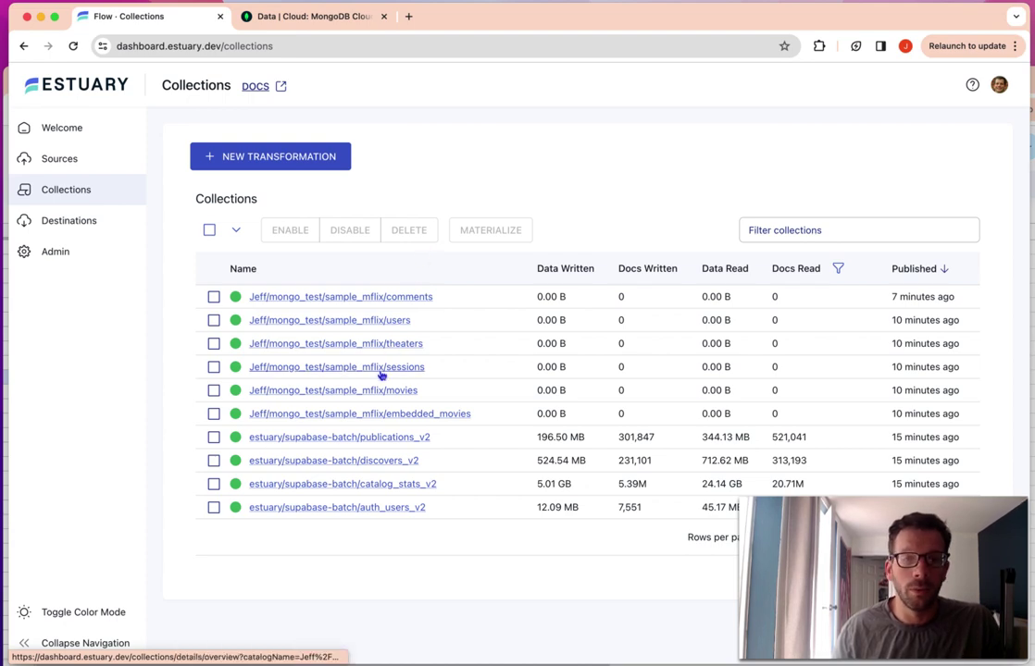
{"action": "left_click", "coordinate": [92, 221]}
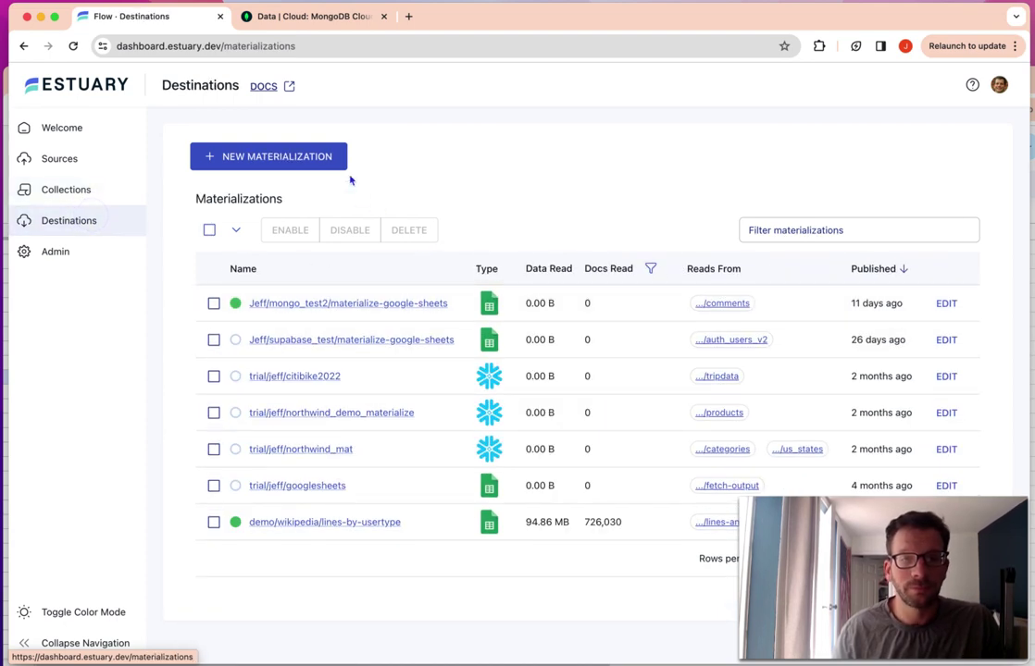
{"action": "left_click", "coordinate": [289, 155]}
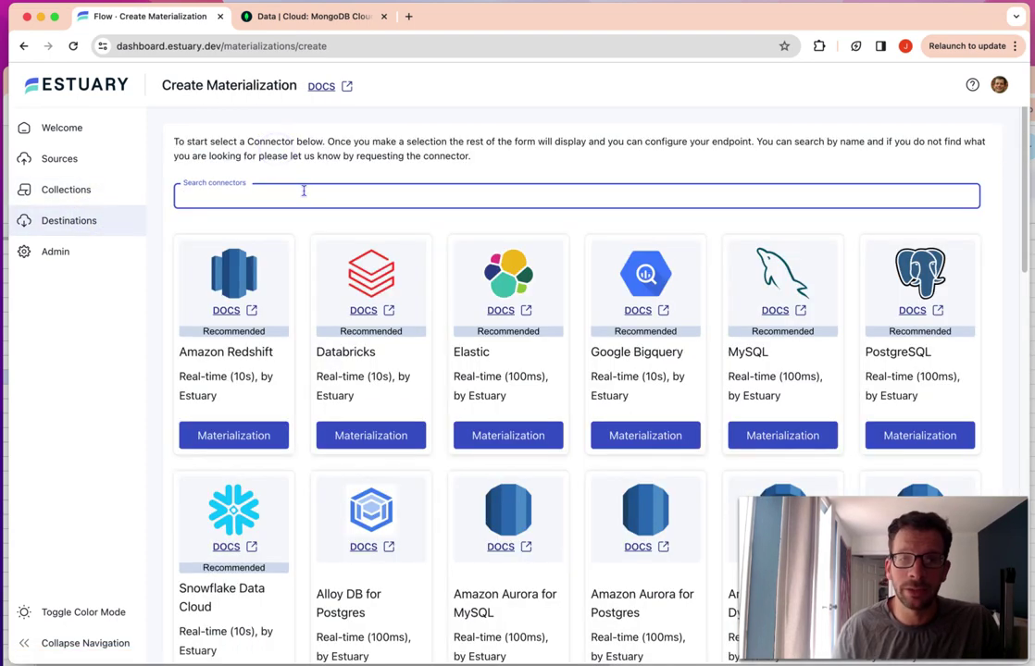
{"action": "scroll", "coordinate": [237, 477], "scroll_direction": "down", "scroll_amount": 3}
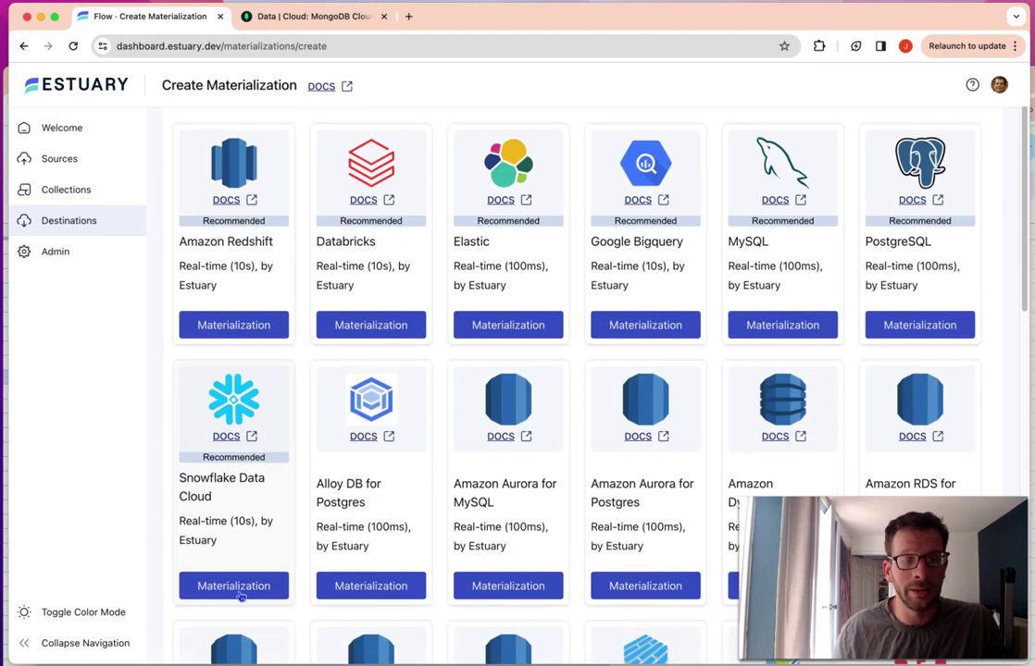